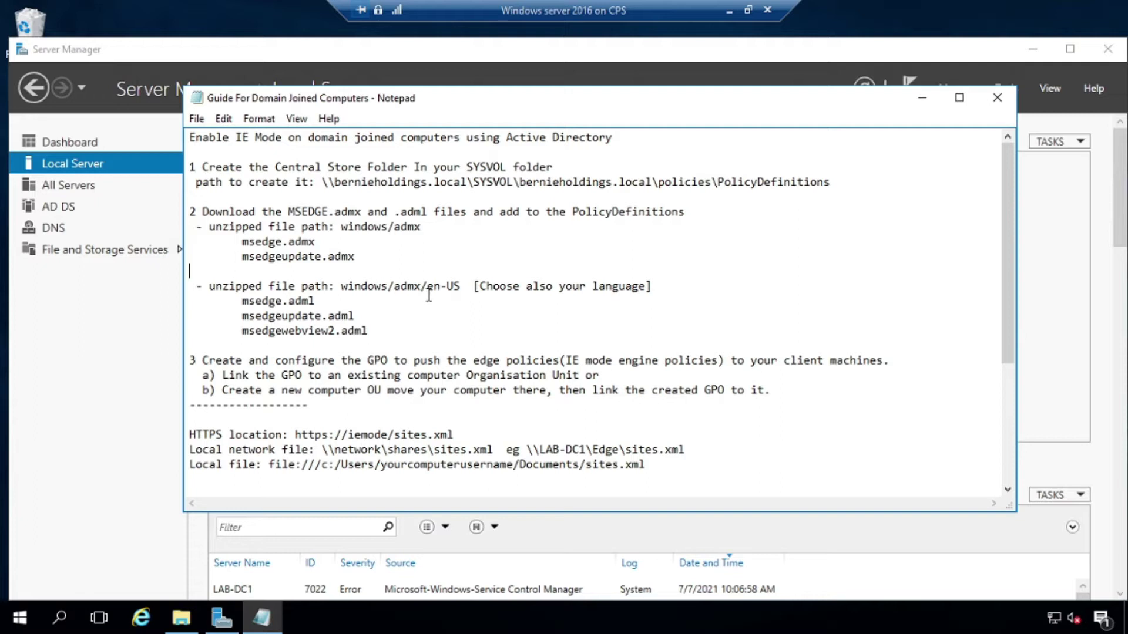
# - Review the guide's en-US folder path, the .adml file list and the PolicyDefinitions destination
pyautogui.moveTo(427, 291); pyautogui.dragTo(461, 292)
pyautogui.click(460, 293)
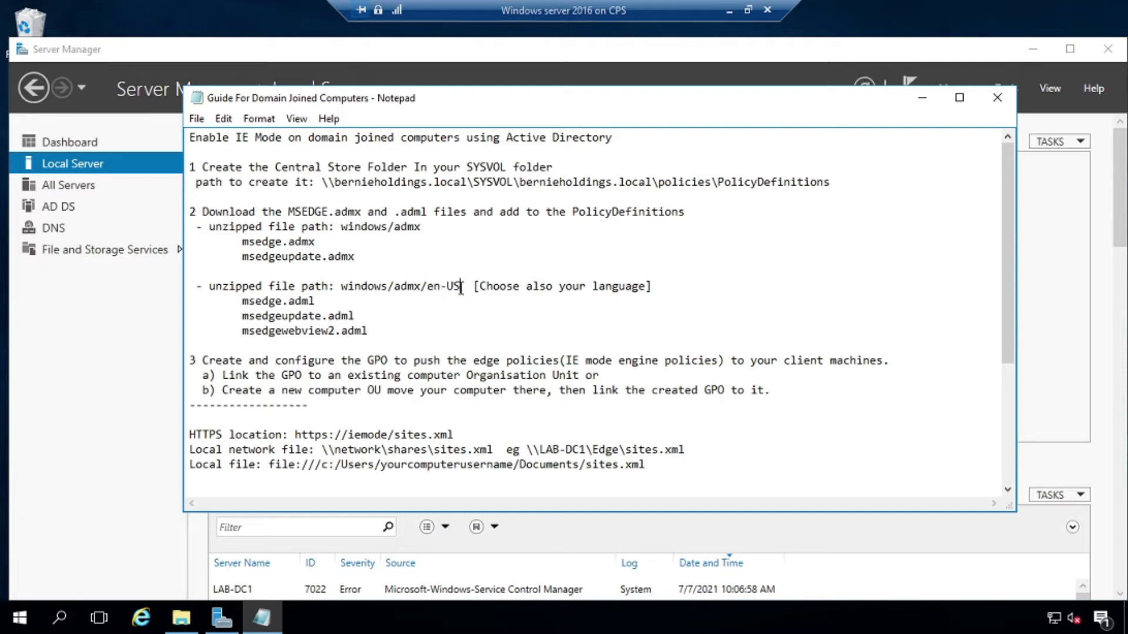
pyautogui.click(392, 328)
pyautogui.moveTo(573, 212); pyautogui.dragTo(733, 214)
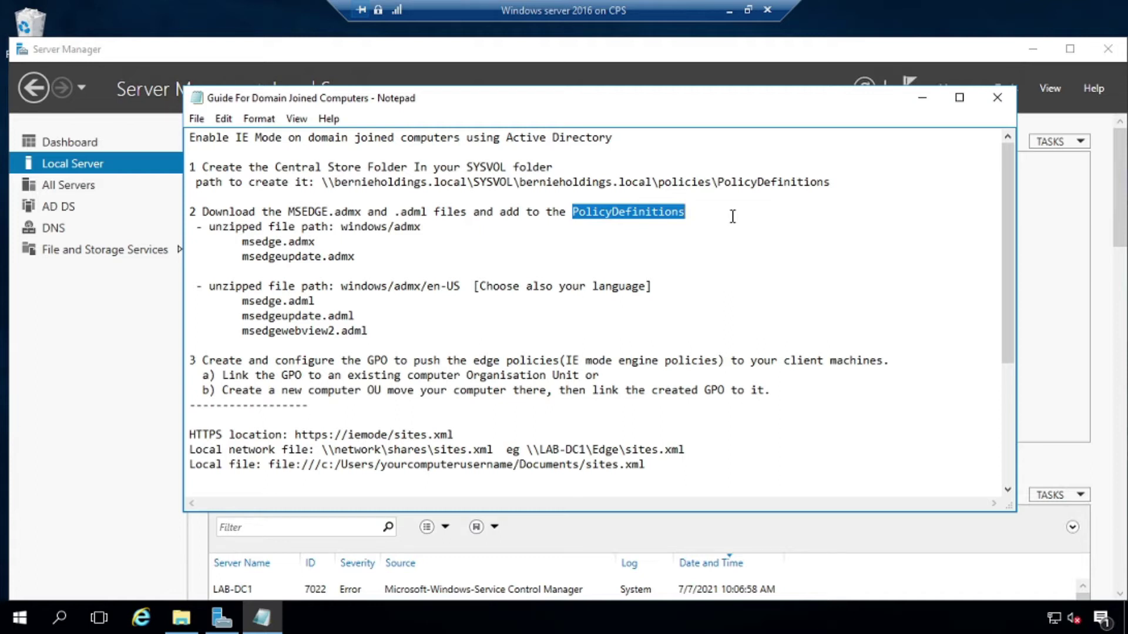
pyautogui.click(704, 262)
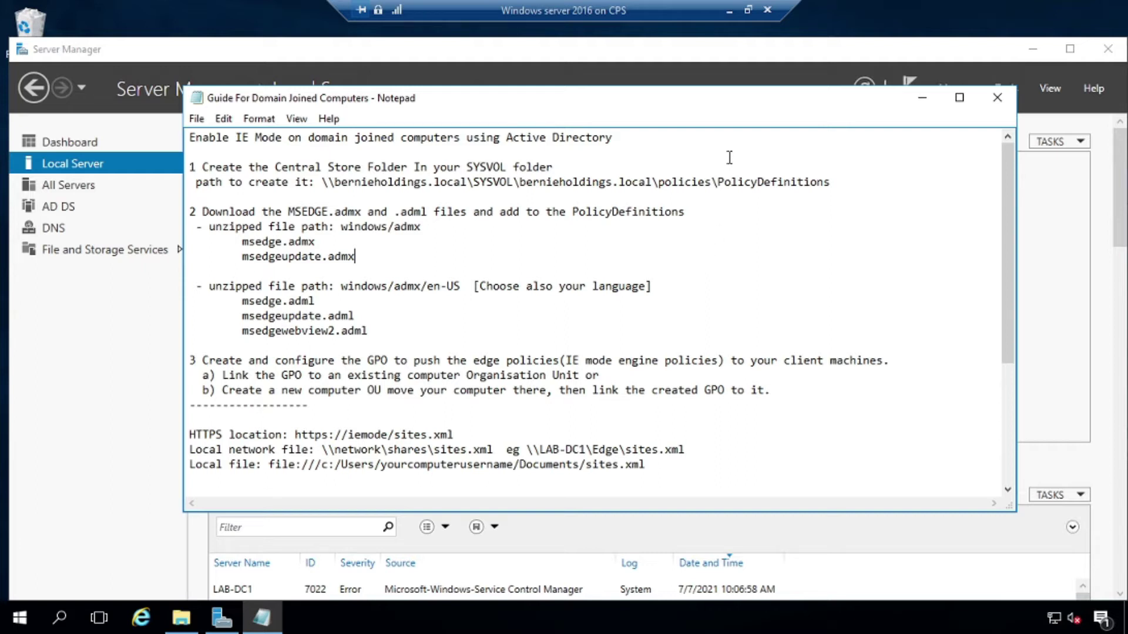
# - Switch to Microsoft Edge on the local computer, search for "edge for business" and open Microsoft's Edge for Business download page
pyautogui.click(728, 11)
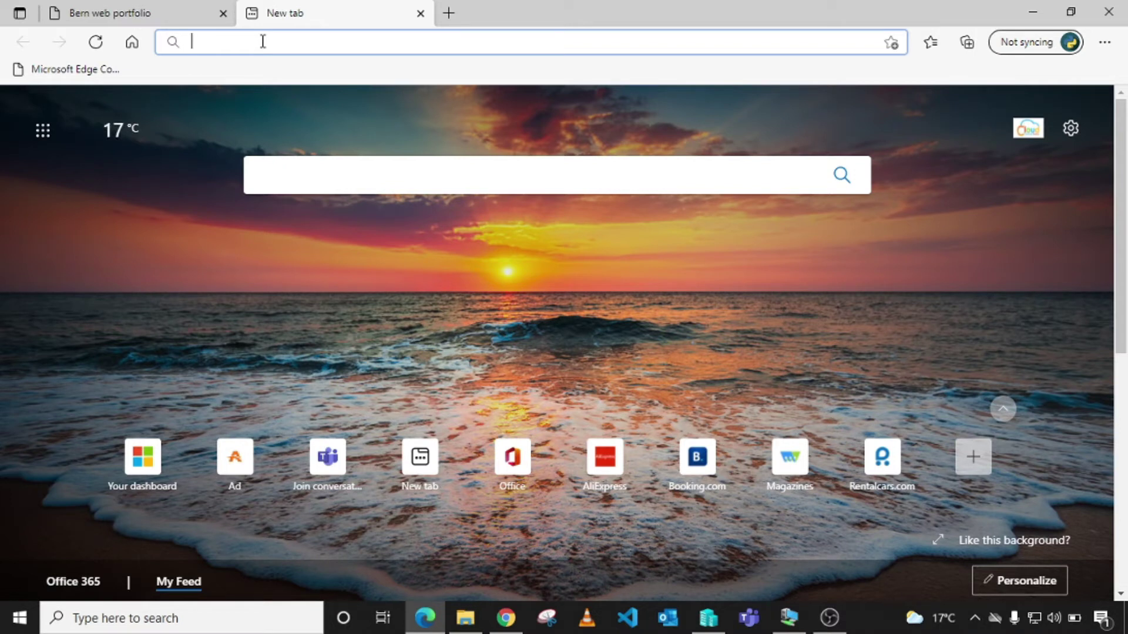
pyautogui.write('edge for business')
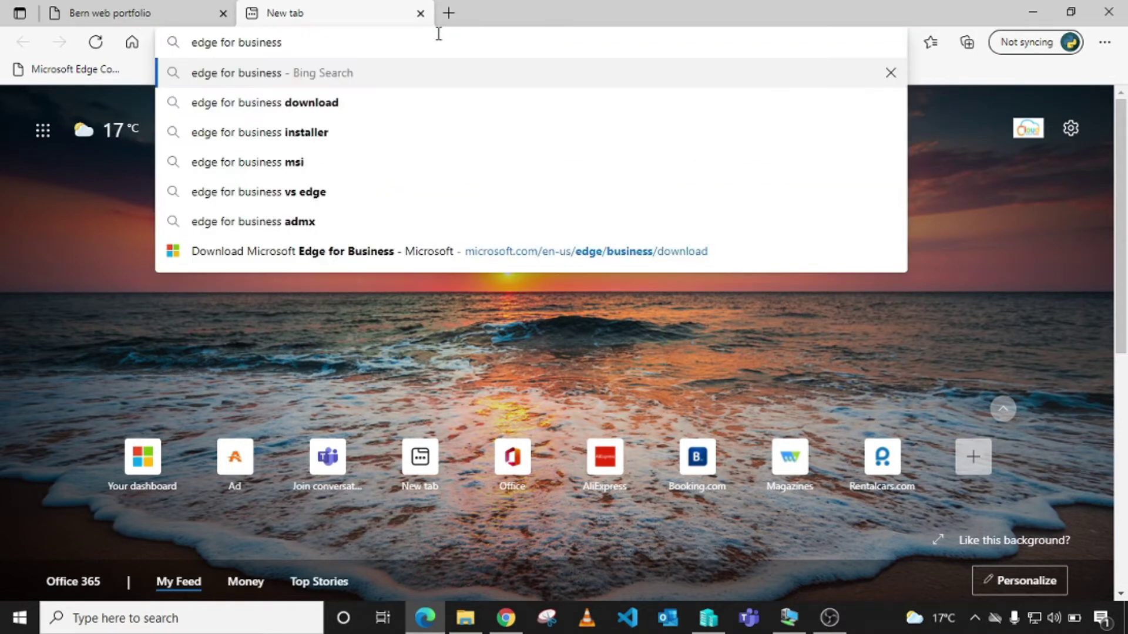
pyautogui.click(256, 73)
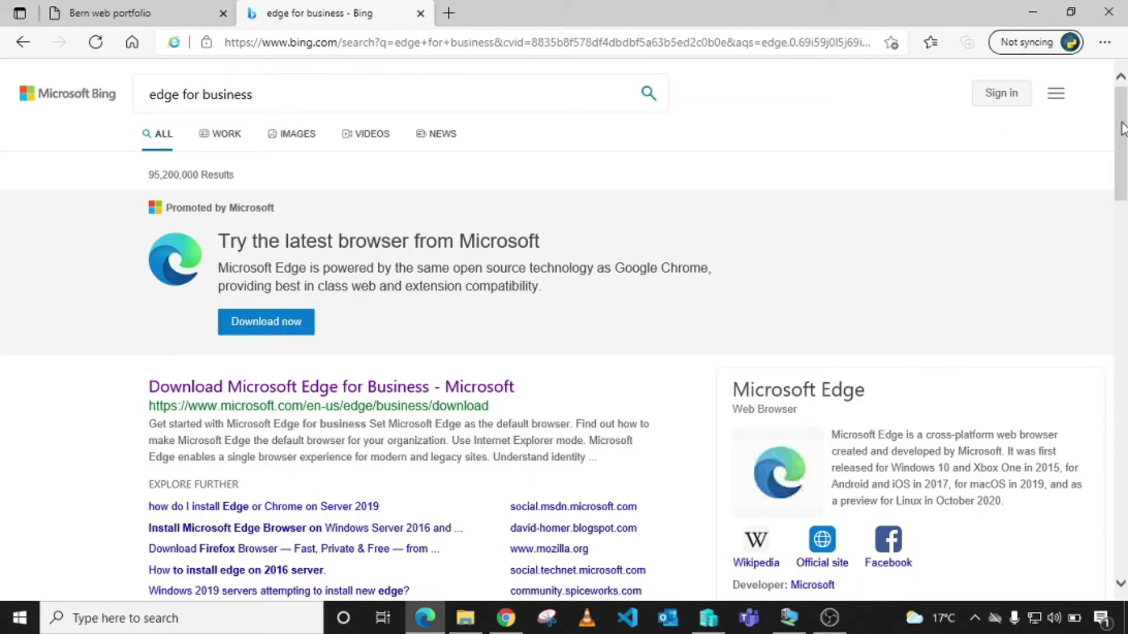
pyautogui.moveTo(1122, 128); pyautogui.dragTo(1122, 165)
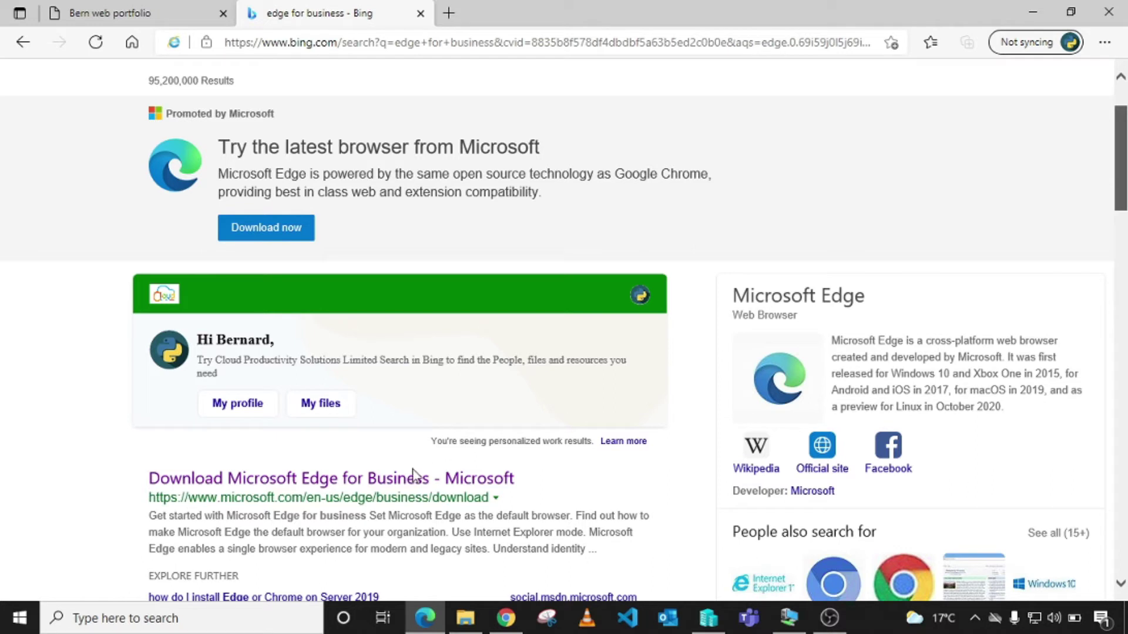
pyautogui.click(320, 478)
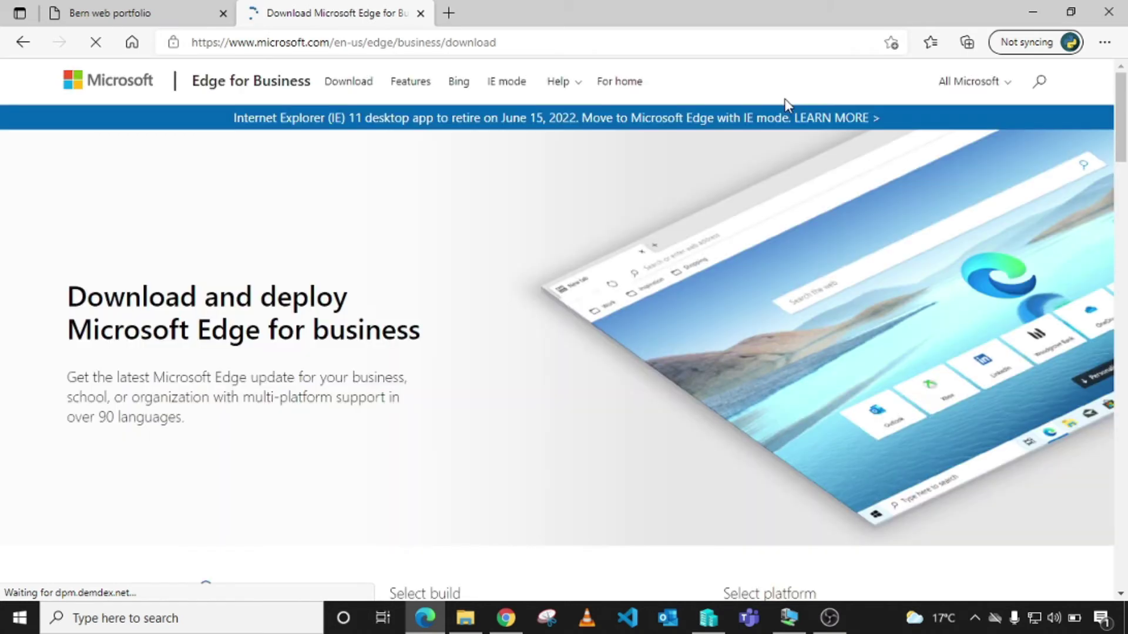
# - Configure the Edge download for channel Stable 91 (Current and supported), build 91.0.864.64 and platform Windows 64-bit
pyautogui.moveTo(1122, 115); pyautogui.dragTo(1086, 167)
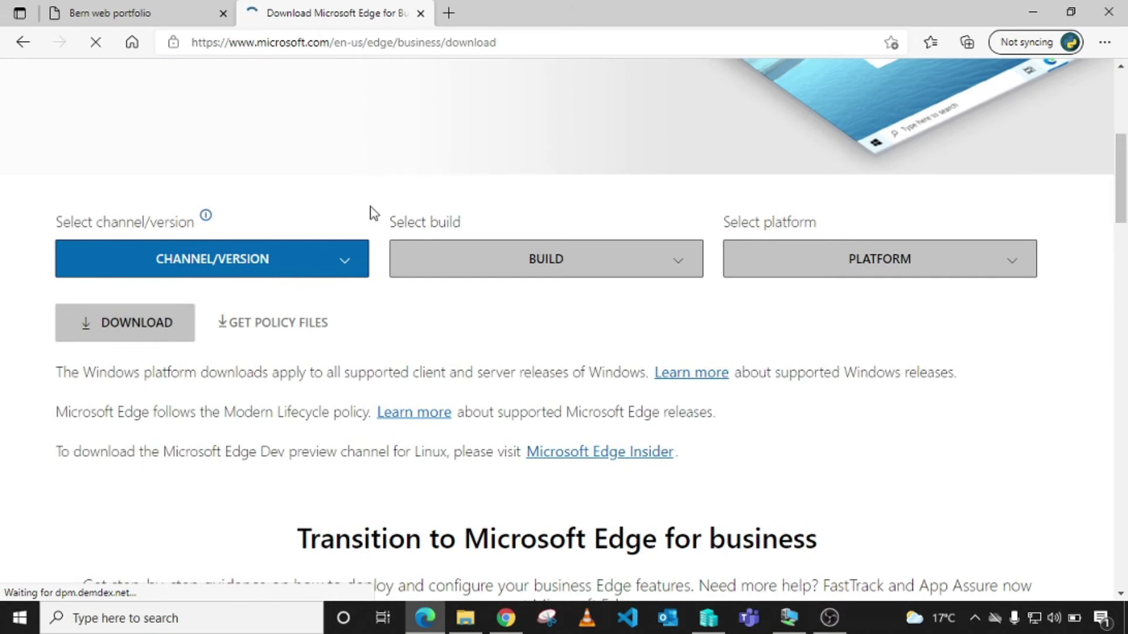
pyautogui.click(253, 263)
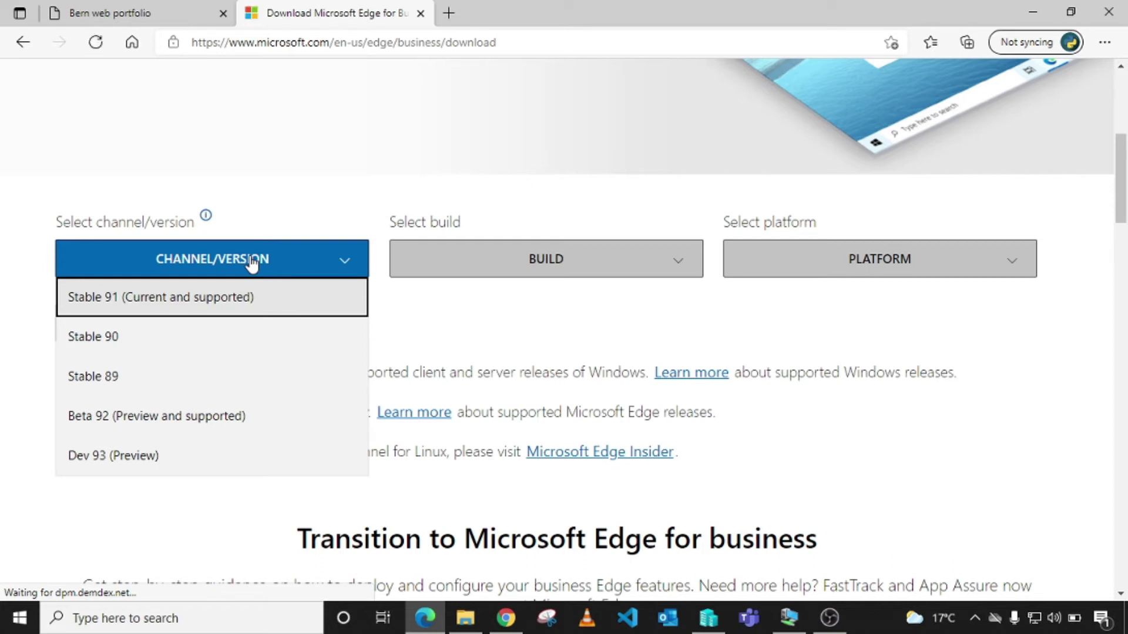
pyautogui.click(235, 296)
pyautogui.click(555, 272)
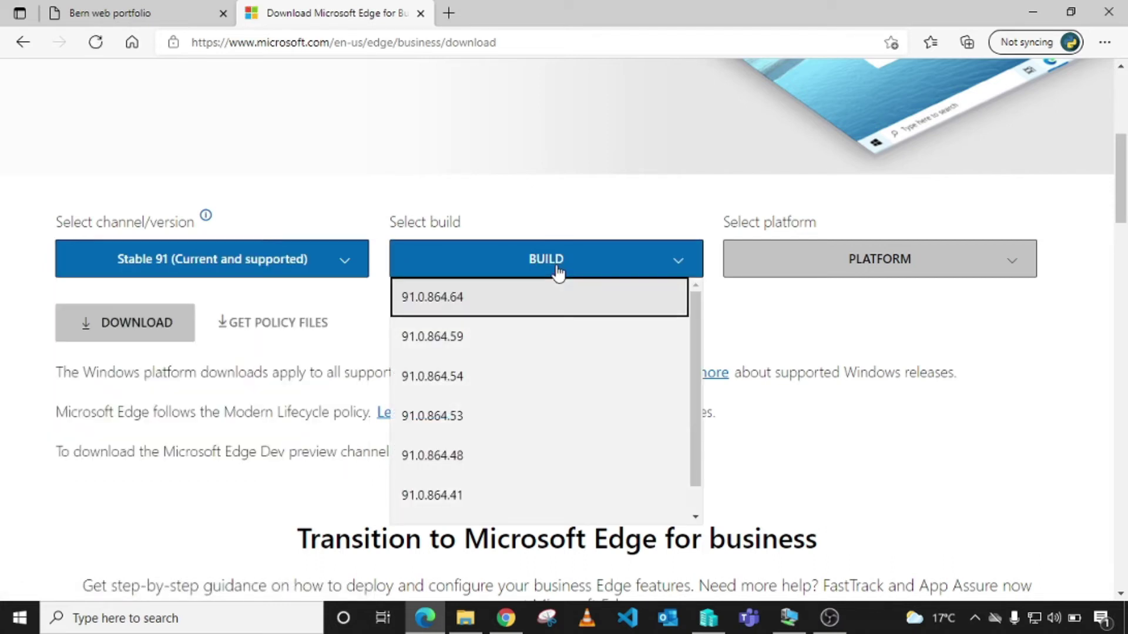
pyautogui.click(485, 305)
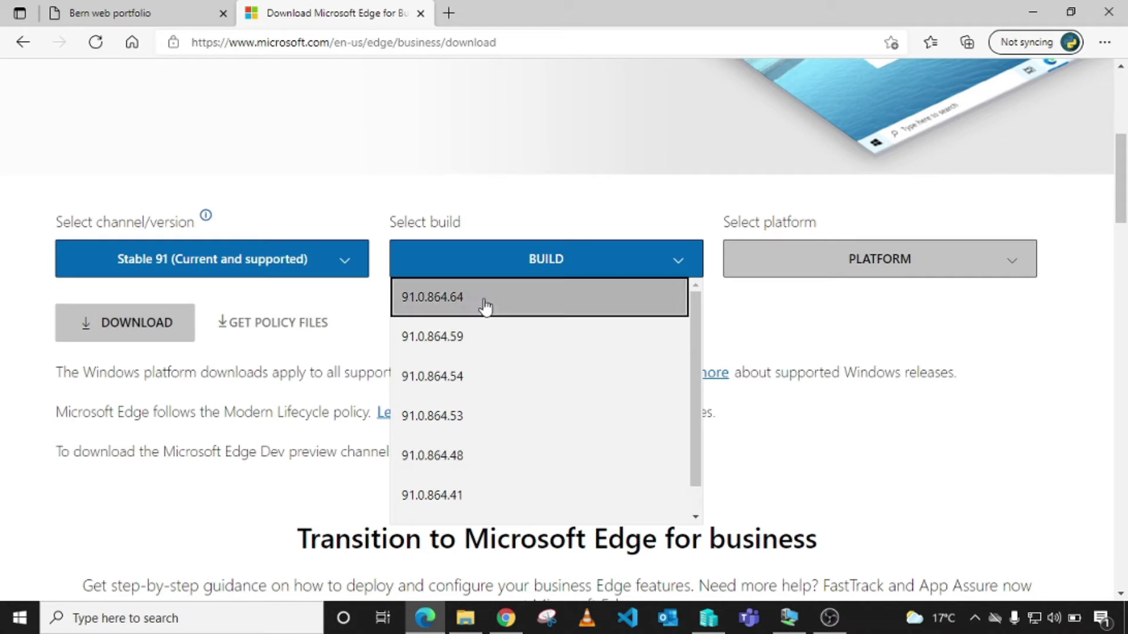
pyautogui.click(891, 267)
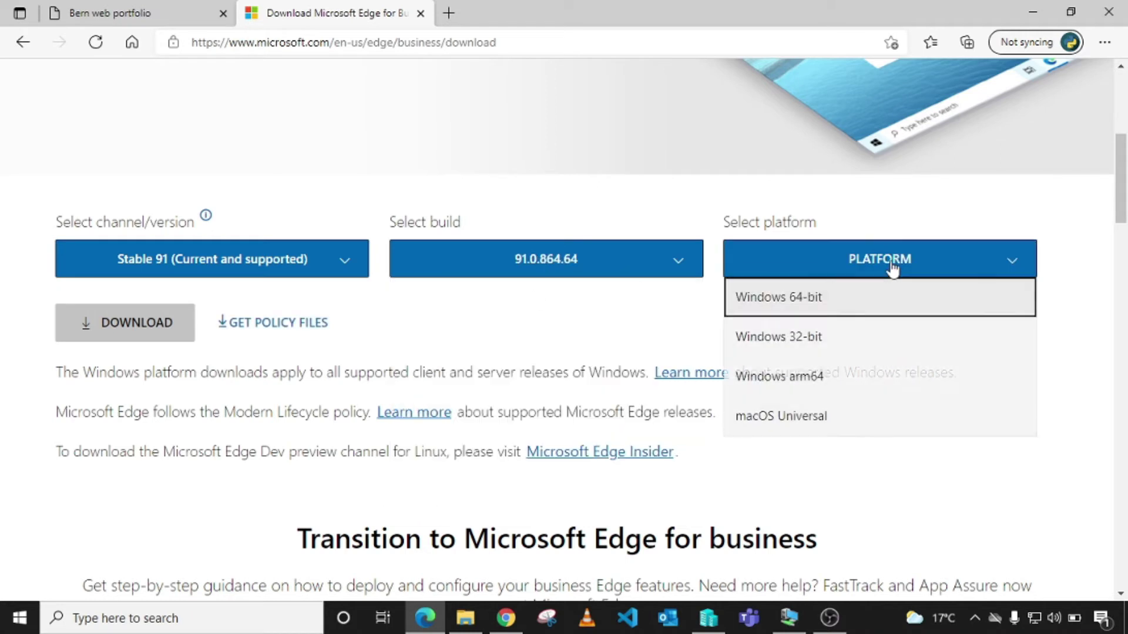
pyautogui.click(812, 303)
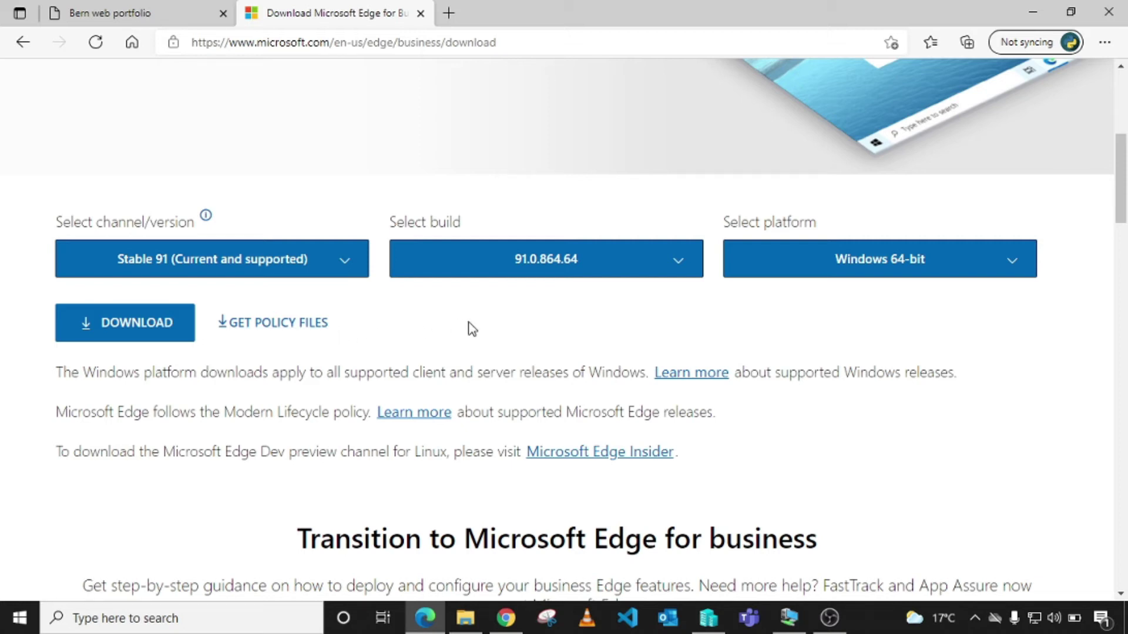
# - Switch to the local File Explorer and open Documents > administrative templates > windows > admx
pyautogui.hotkey('alt', 'Tab')
pyautogui.click(82, 443)
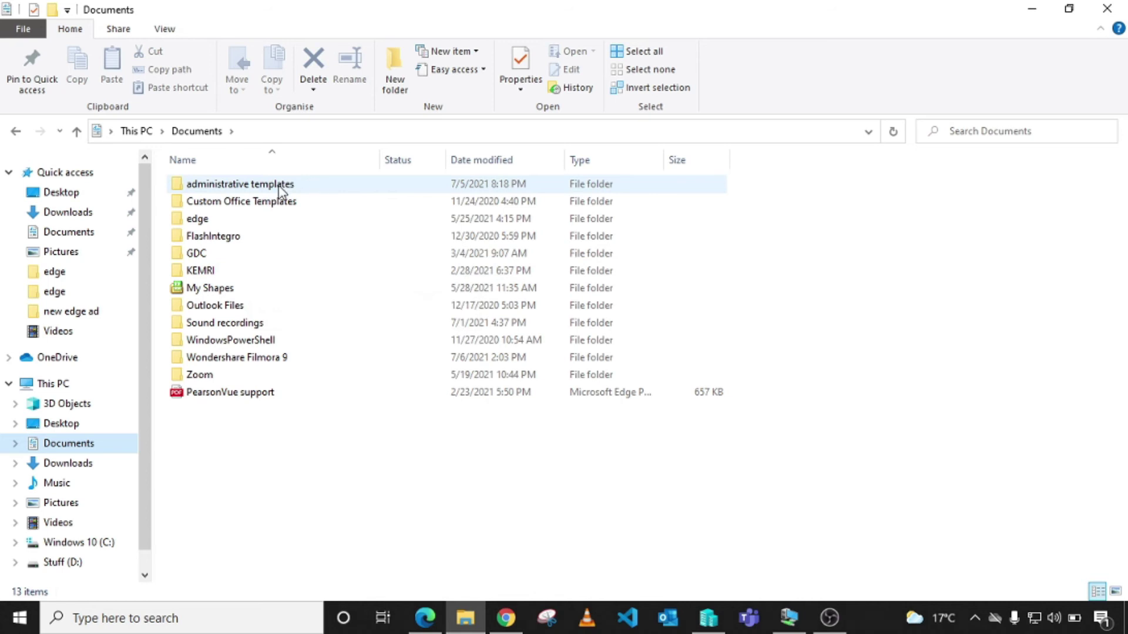
pyautogui.doubleClick(307, 188)
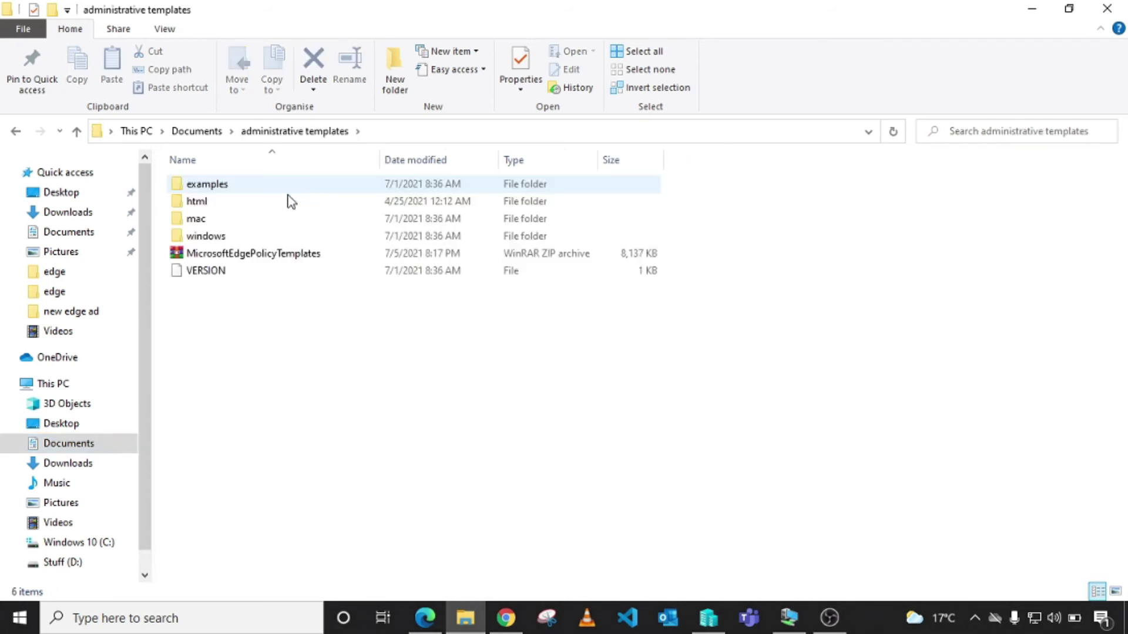
pyautogui.moveTo(262, 259)
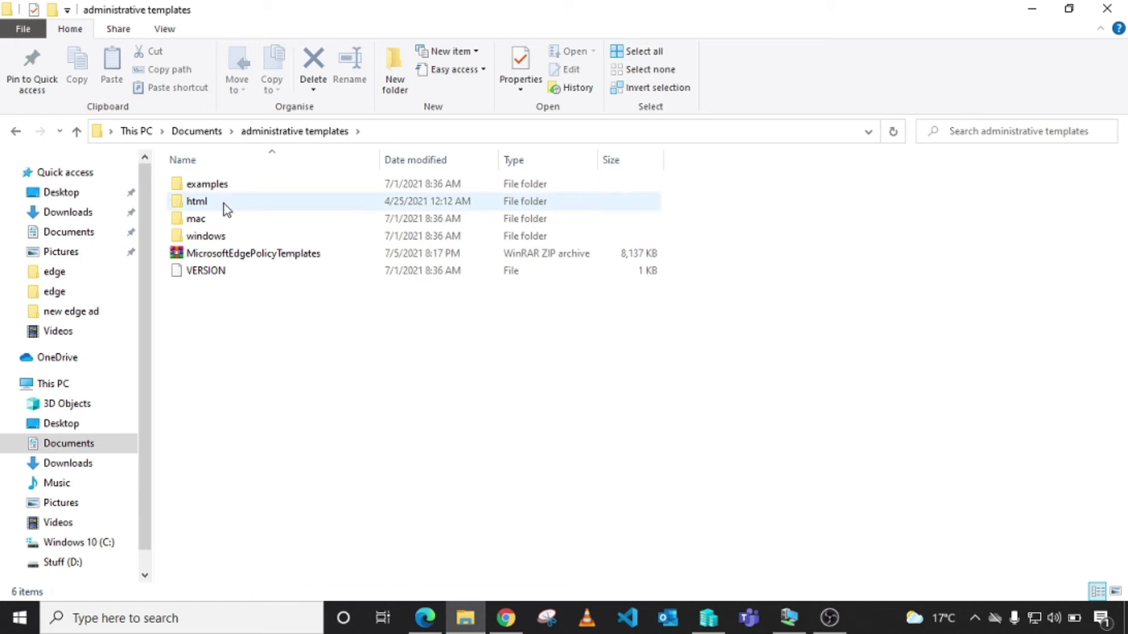
pyautogui.click(235, 239)
pyautogui.doubleClick(236, 238)
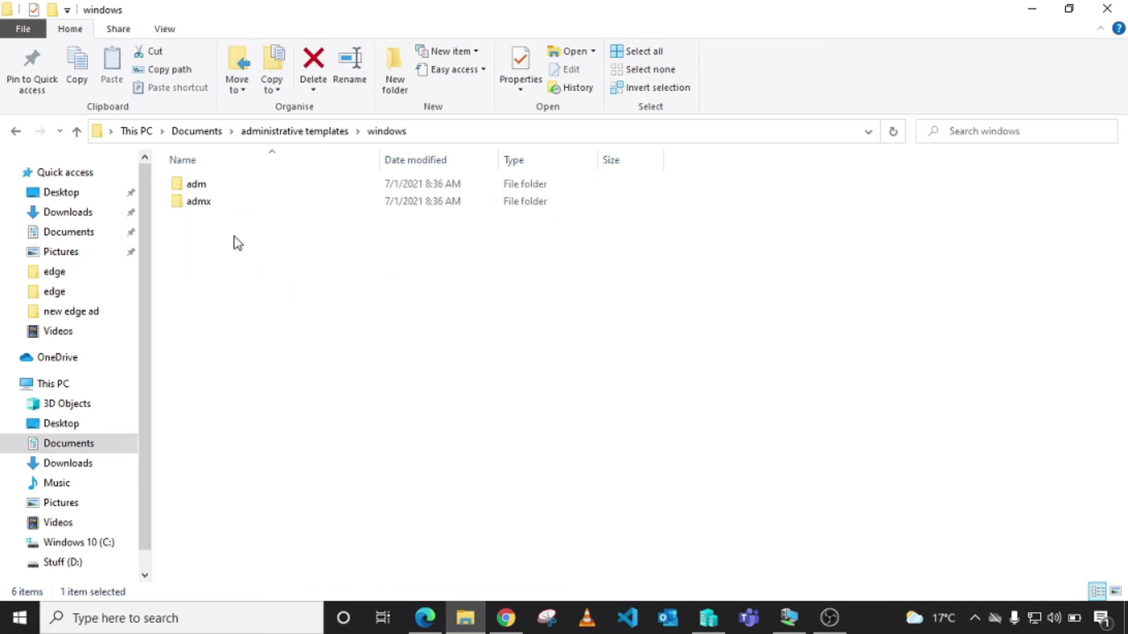
pyautogui.click(220, 205)
pyautogui.doubleClick(220, 205)
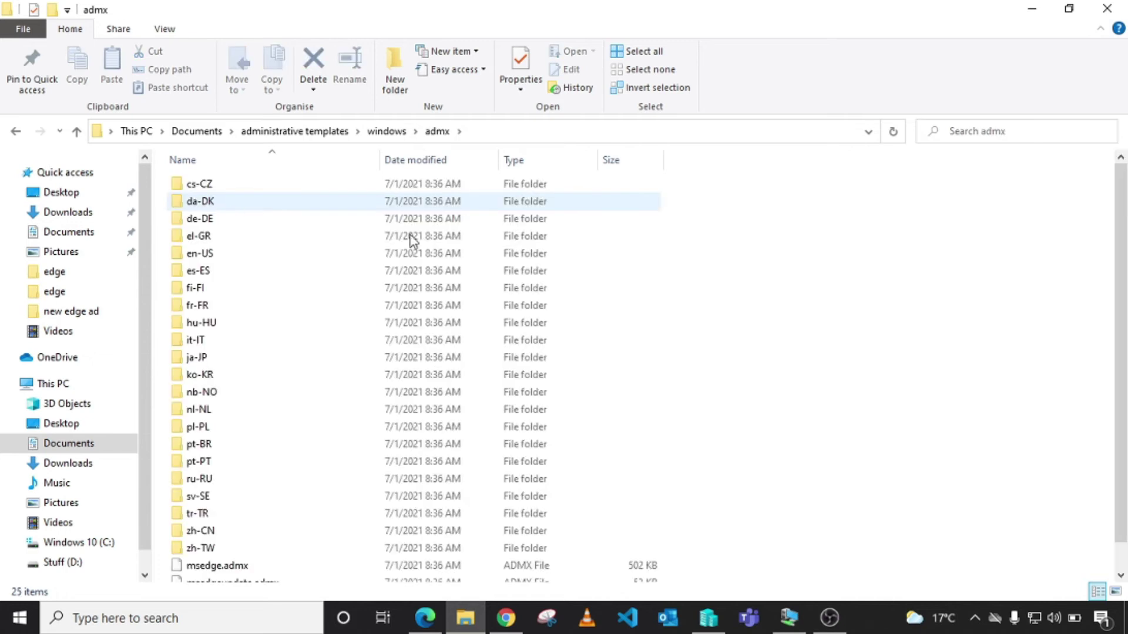
# - Locate the policy template files in the admx folder, selecting msedge.admx and then msedgeupdate.admx
pyautogui.scroll(-1, 1123, 273)
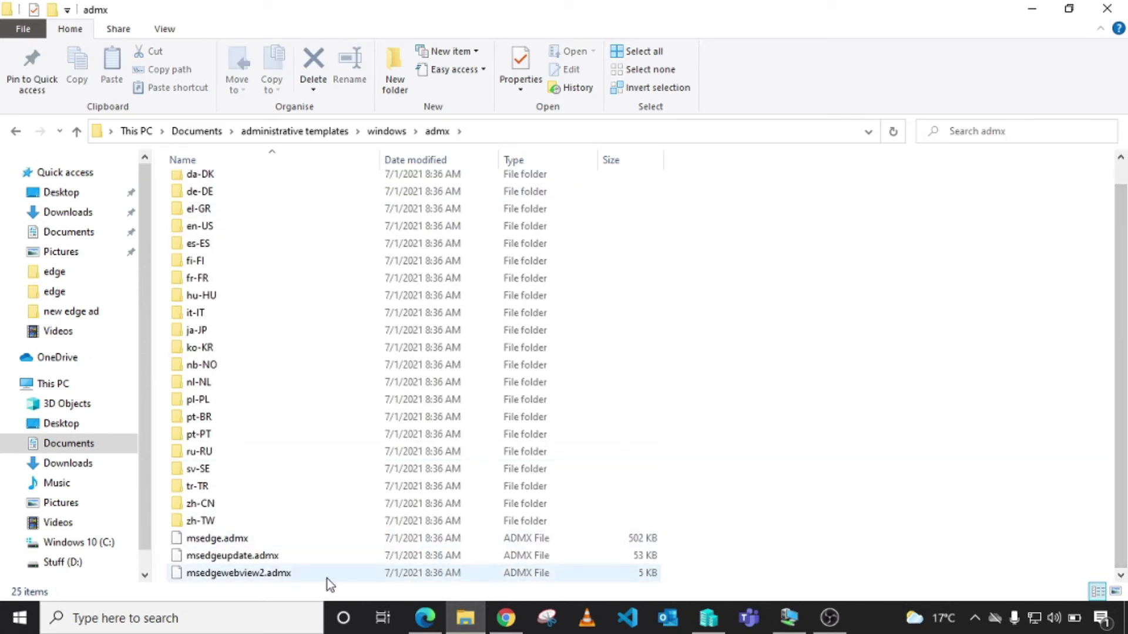
pyautogui.click(239, 540)
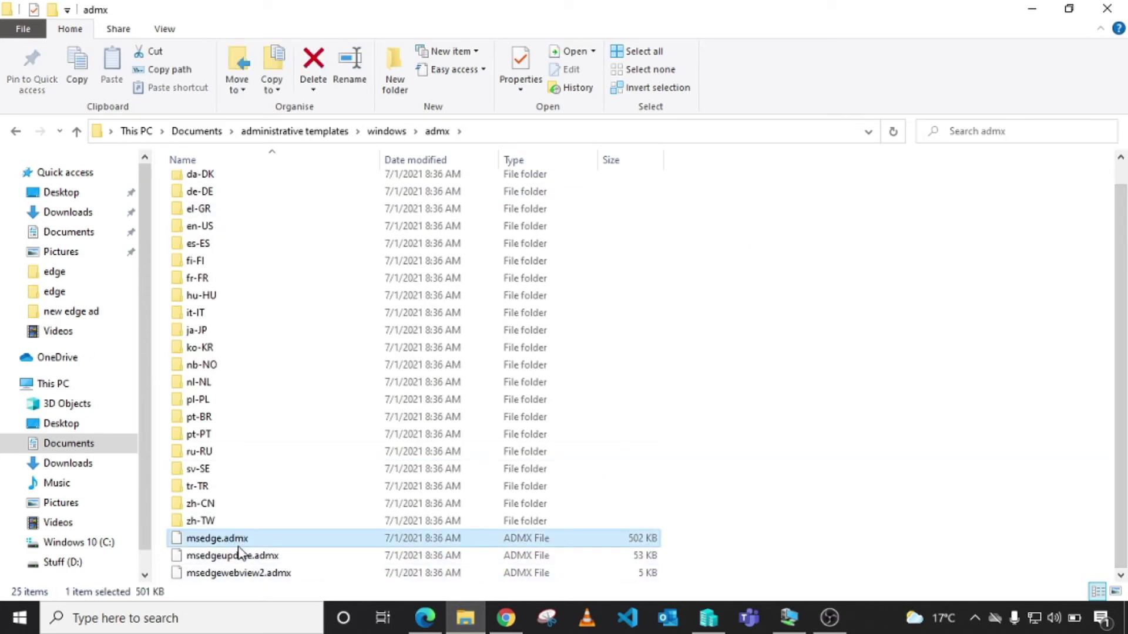
pyautogui.click(241, 558)
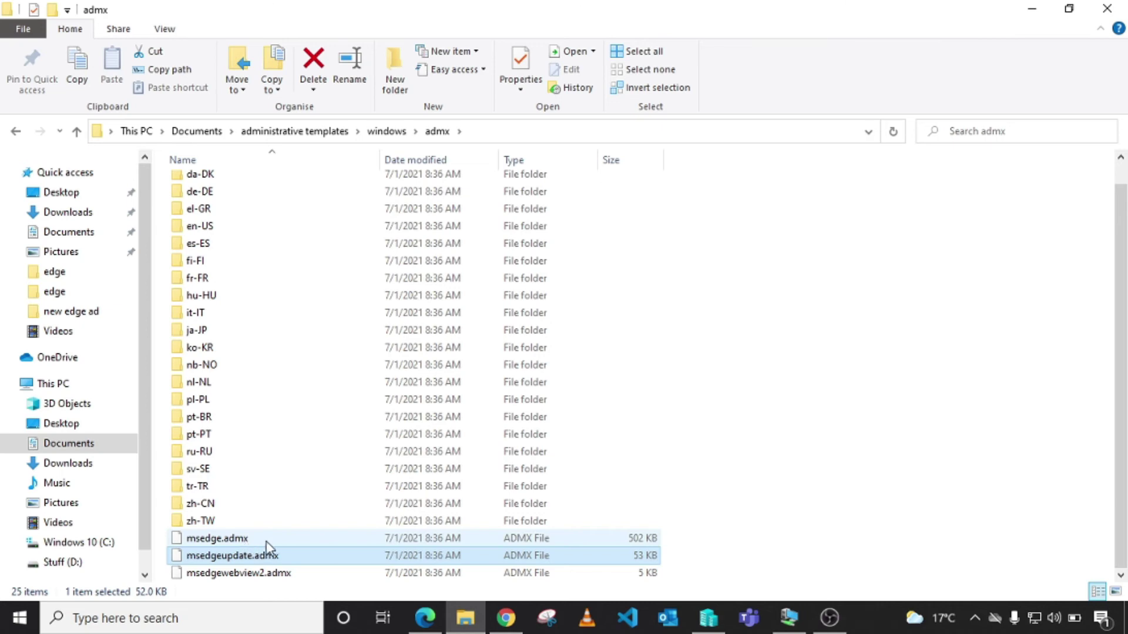
# - Switch to the Windows Server 2016 remote session and open lab-dc1 > SYSVOL > bernieholdings.local > Policies > PolicyDefinitions in File Explorer
pyautogui.click(787, 618)
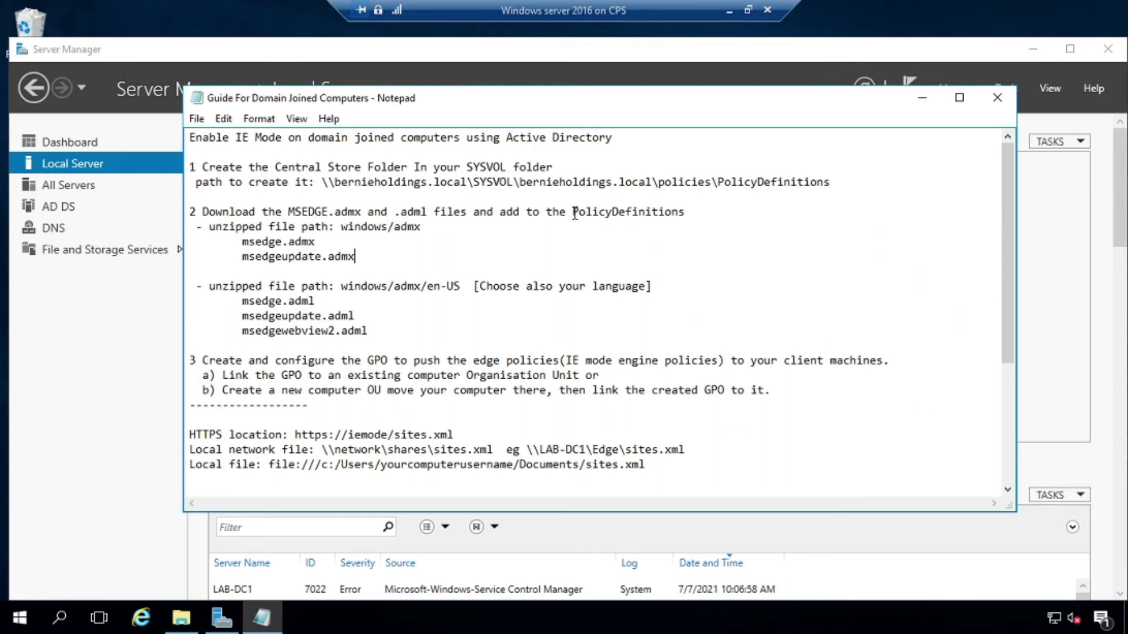
pyautogui.doubleClick(715, 212)
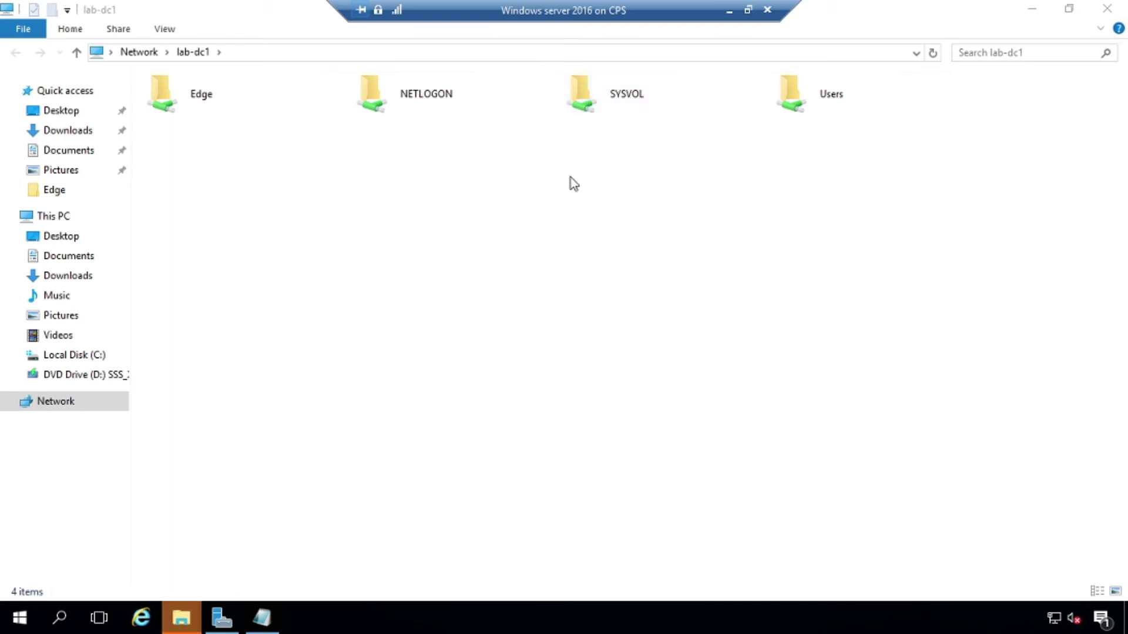
pyautogui.click(619, 101)
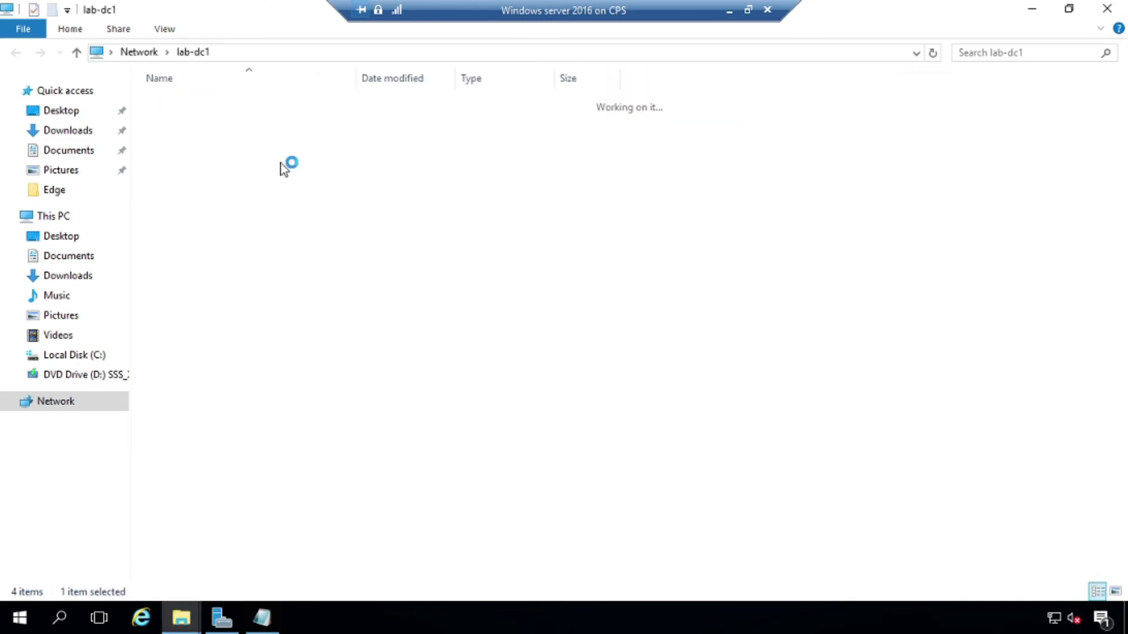
pyautogui.doubleClick(235, 103)
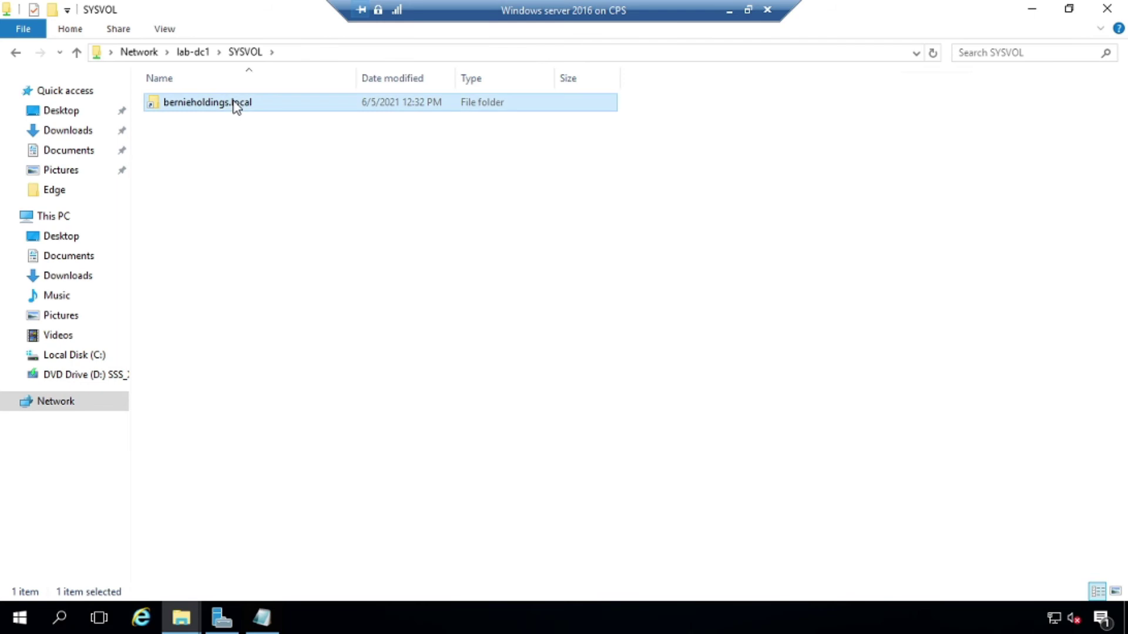
pyautogui.doubleClick(220, 104)
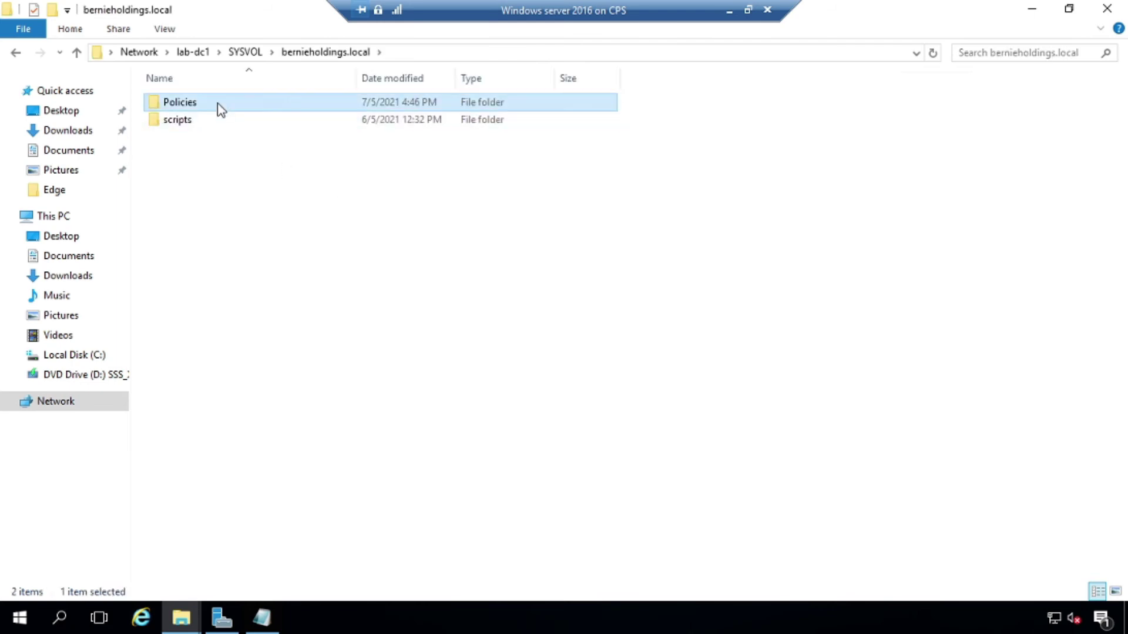
pyautogui.doubleClick(223, 157)
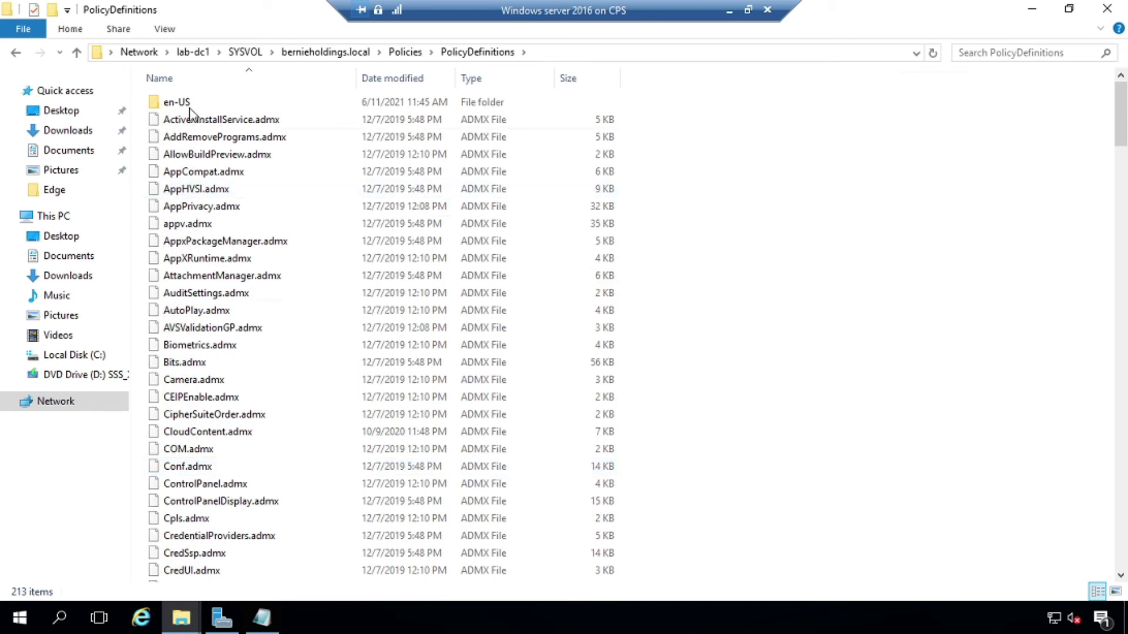
# - Return to the local admx folder, open its en-US subfolder and select msedge.adml, msedgeupdate.adml and msedgewebview2.adml
pyautogui.click(729, 15)
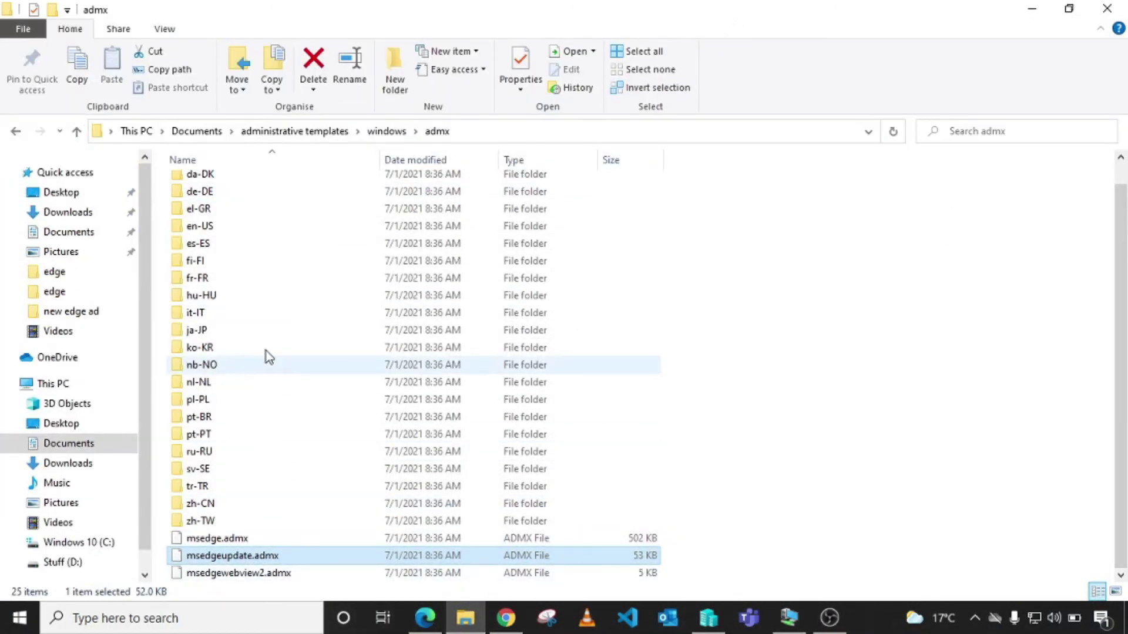
pyautogui.moveTo(1121, 257); pyautogui.dragTo(1121, 227)
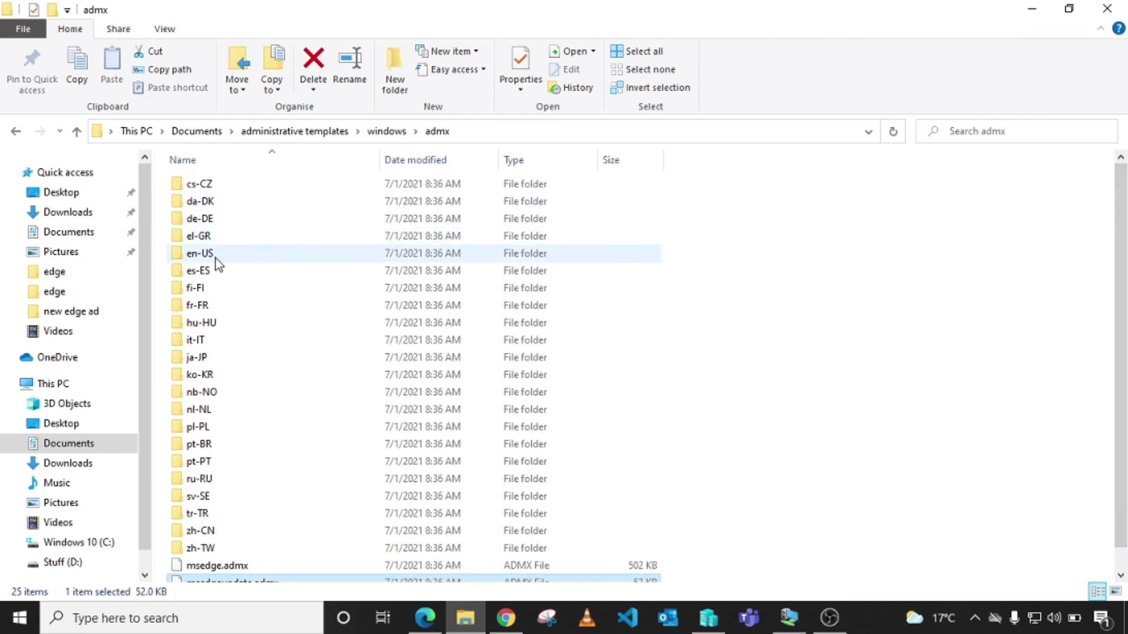
pyautogui.moveTo(216, 259)
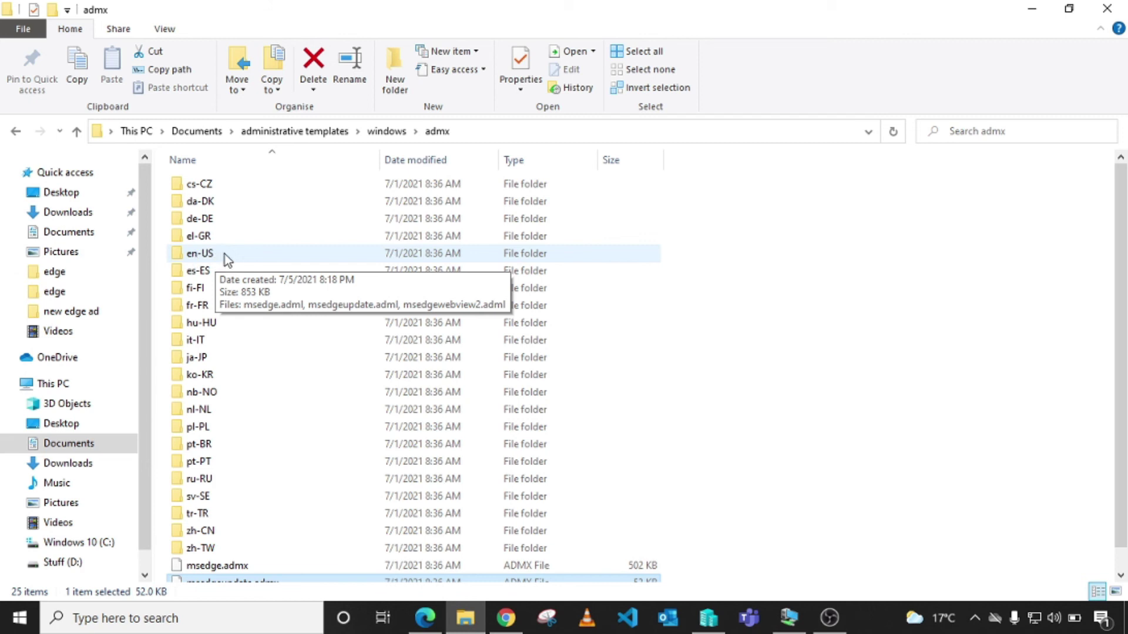
pyautogui.doubleClick(224, 254)
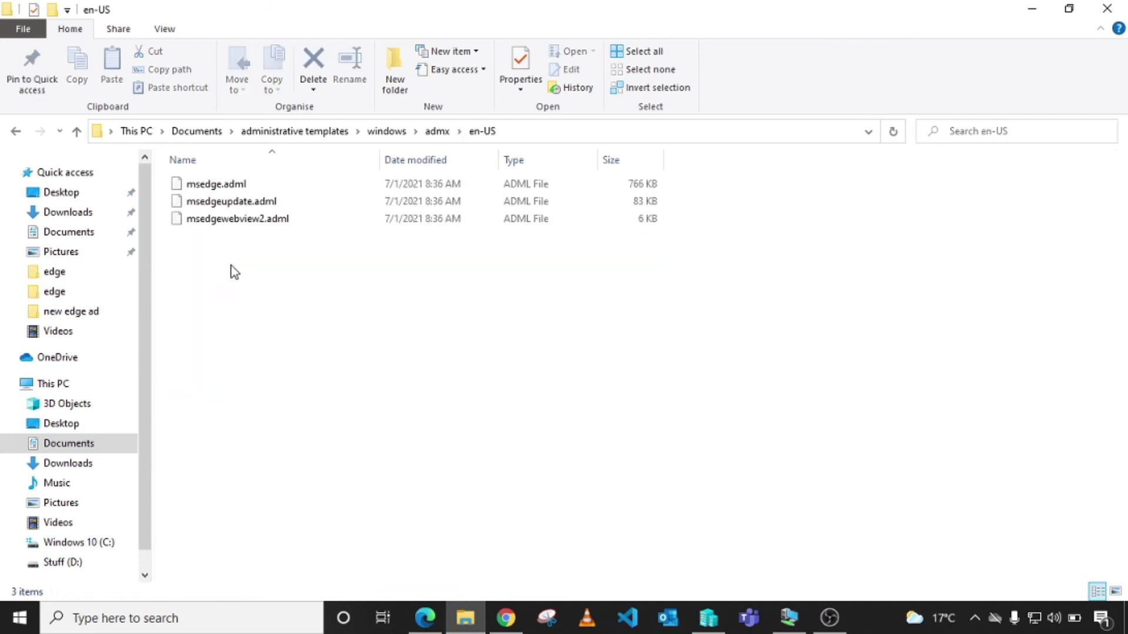
pyautogui.moveTo(231, 265); pyautogui.dragTo(222, 179)
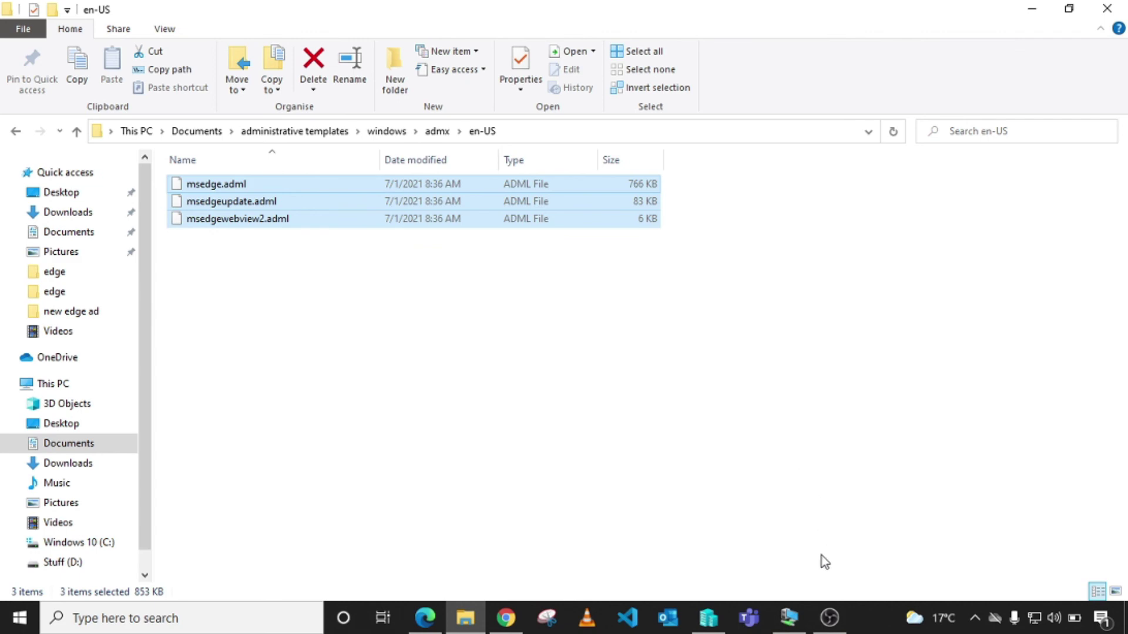
# - Switch to the remote server, look into the en-US folder inside PolicyDefinitions and go back to PolicyDefinitions
pyautogui.click(789, 618)
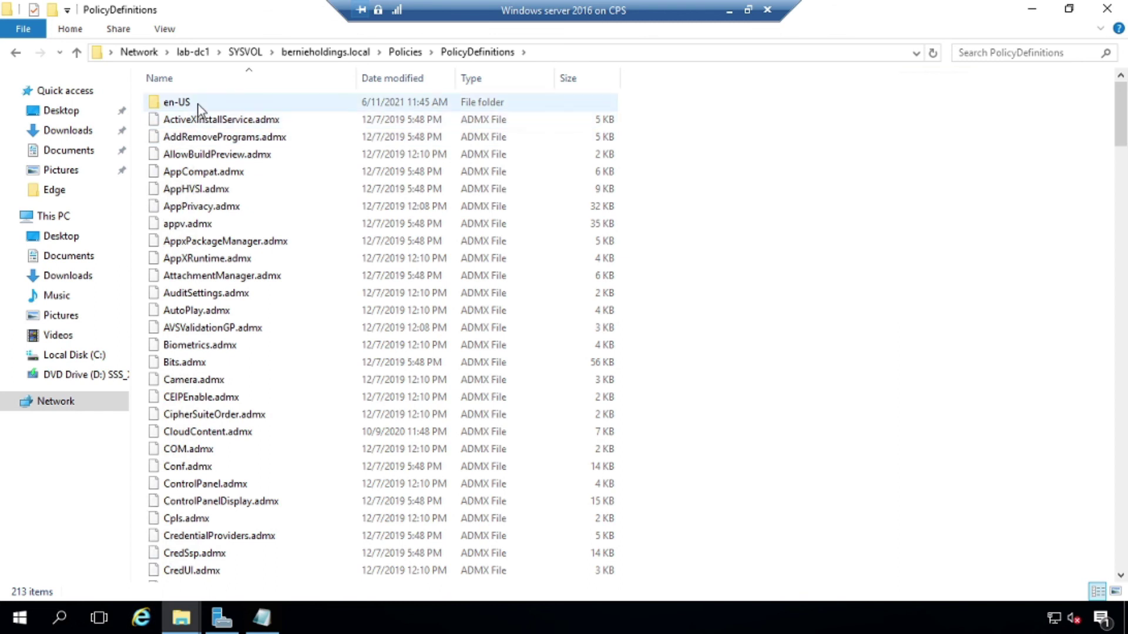
pyautogui.doubleClick(199, 107)
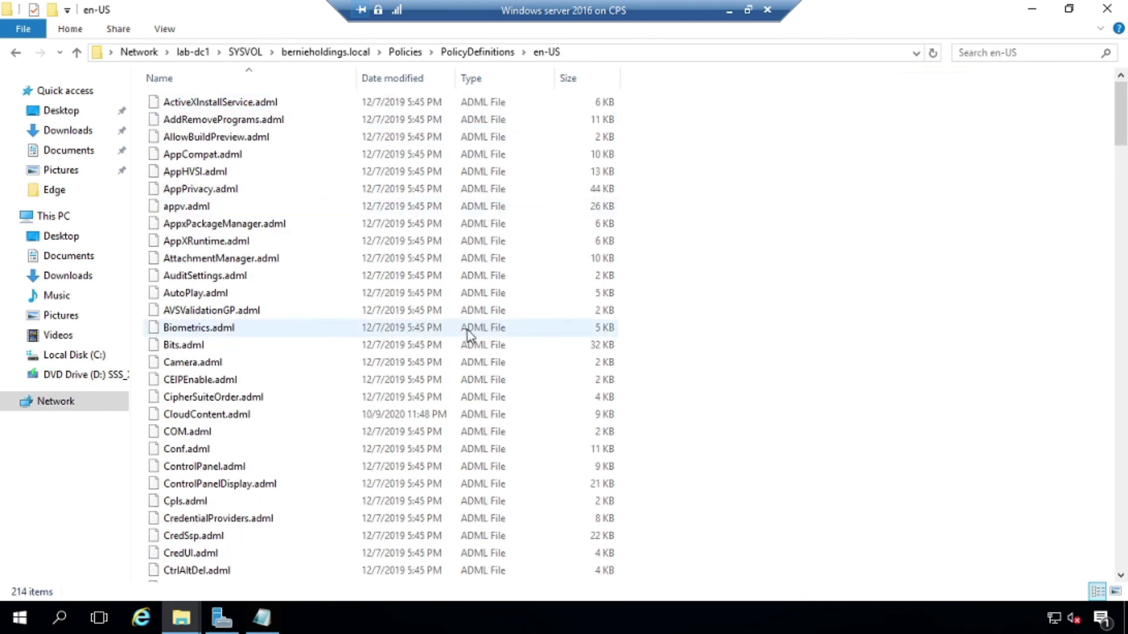
pyautogui.click(76, 52)
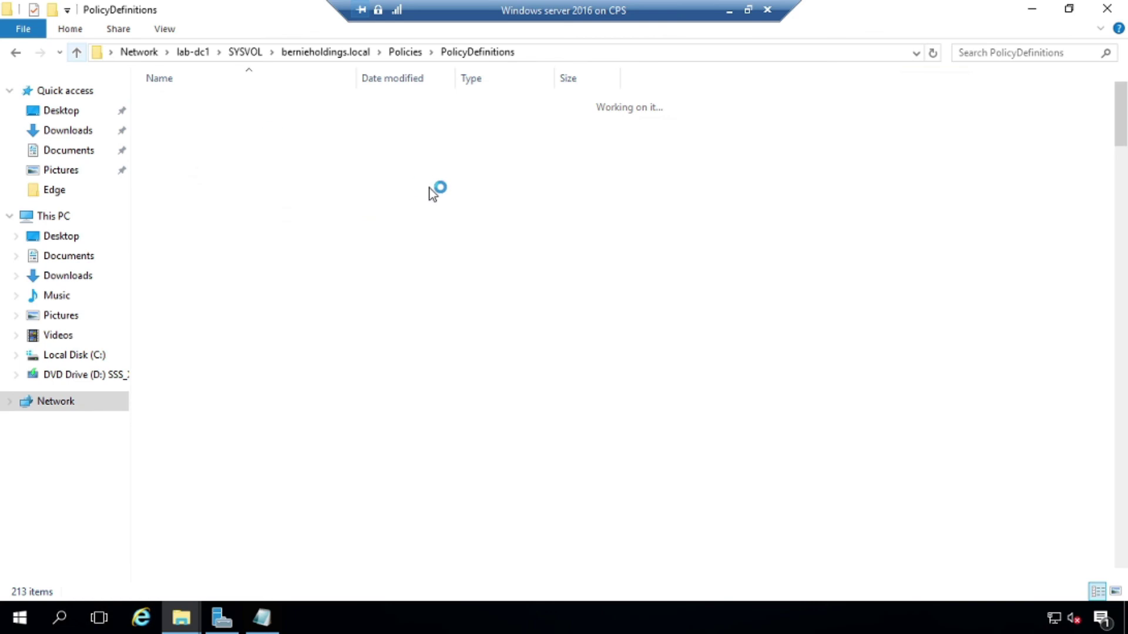